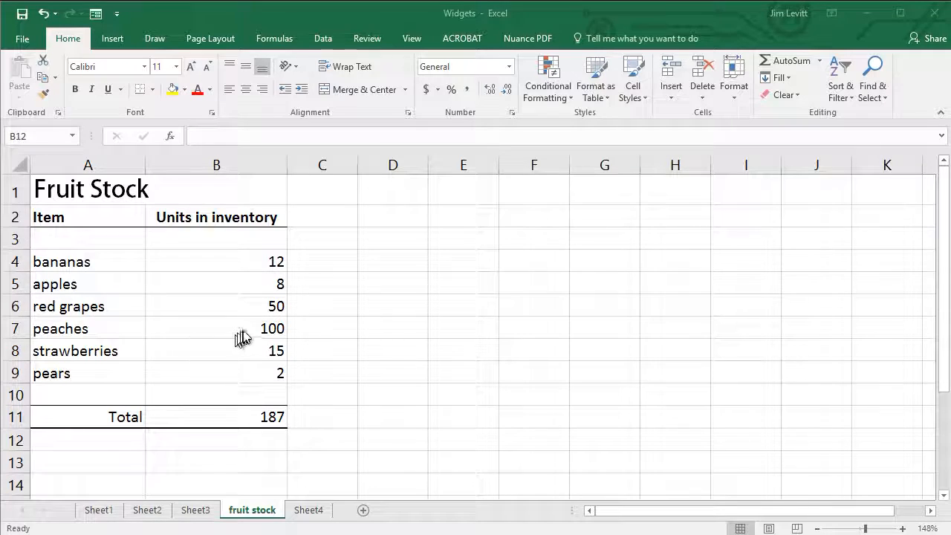
Step: Add oranges with 20 units in inventory to the empty row 10 above the Total row
{"action": "left_click", "coordinate": [253, 415]}
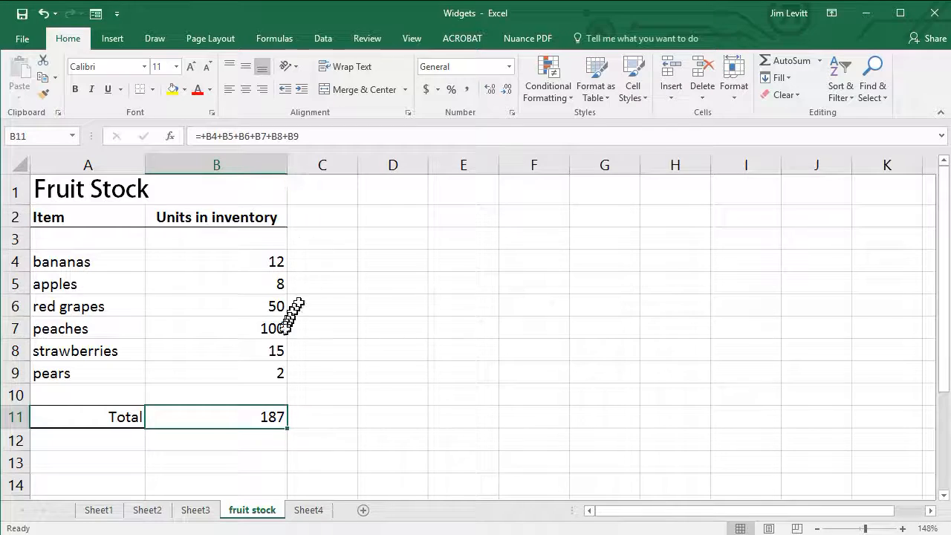
{"action": "left_click", "coordinate": [77, 393]}
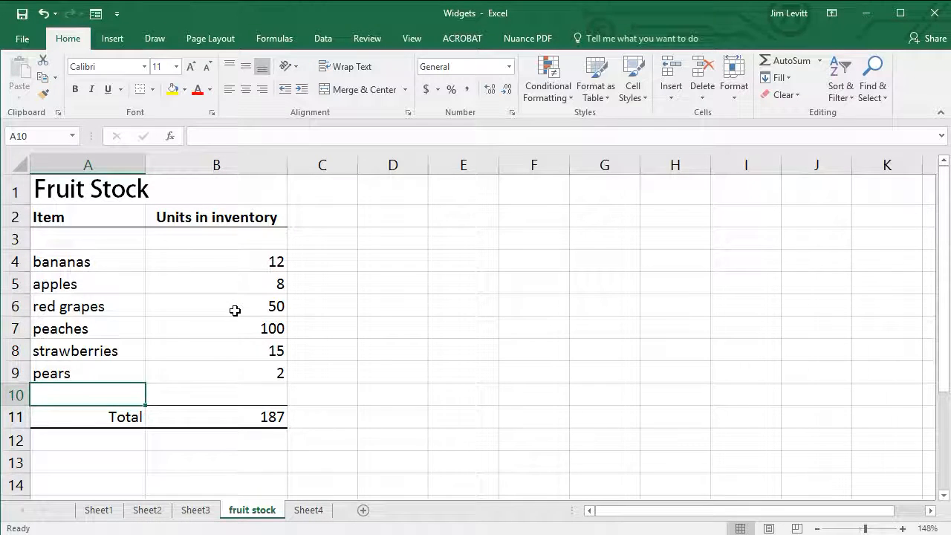
{"action": "type", "text": "oranges"}
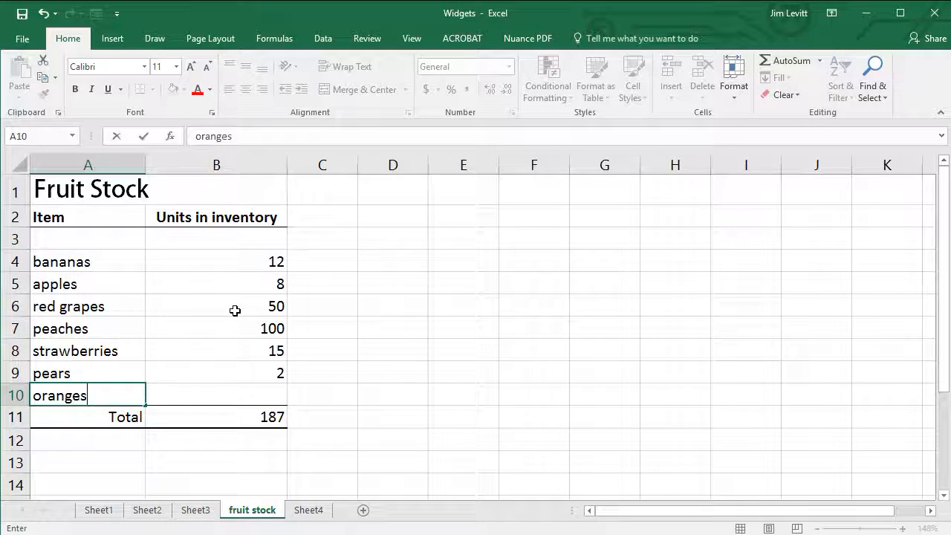
{"action": "key", "text": "Tab"}
{"action": "type", "text": "20"}
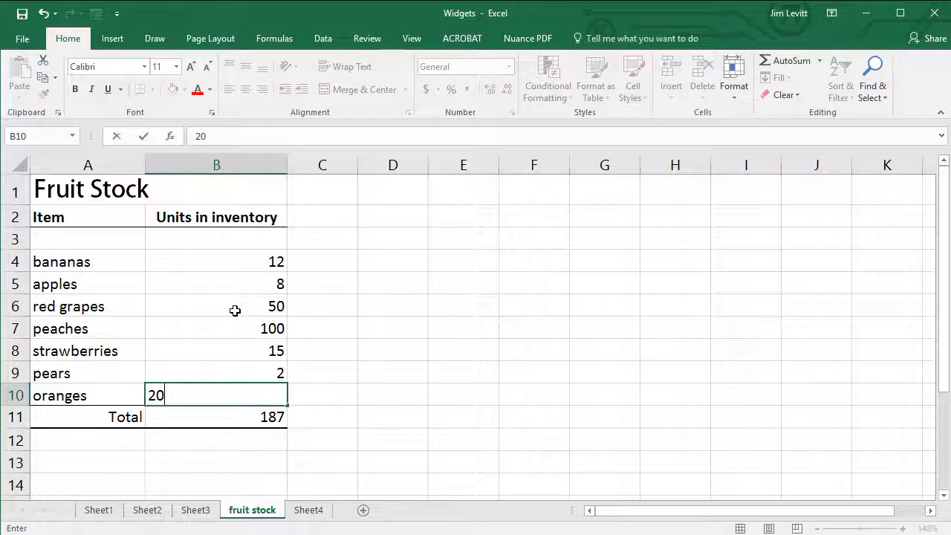
{"action": "key", "text": "Return"}
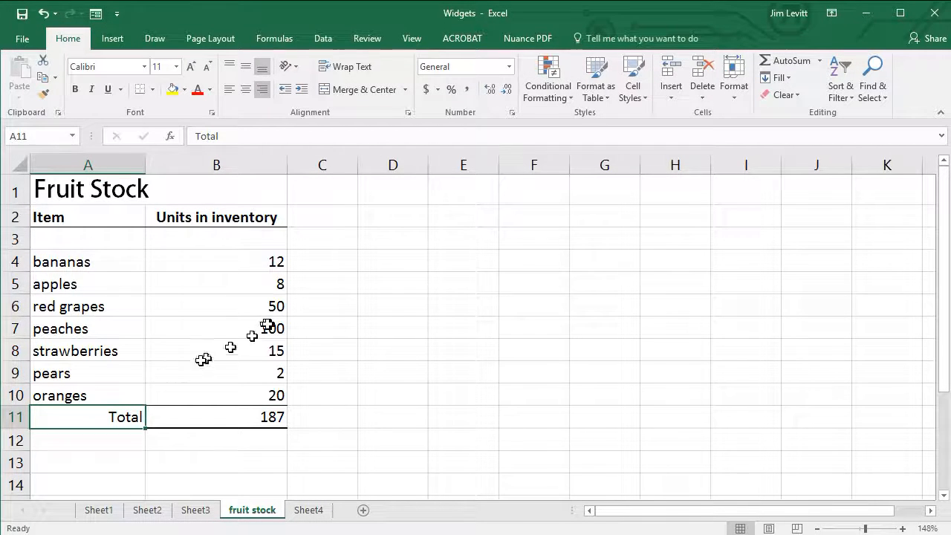
Step: Extend the addition formula in the Total cell B11 by adding +B10 for the oranges
{"action": "left_click", "coordinate": [260, 418]}
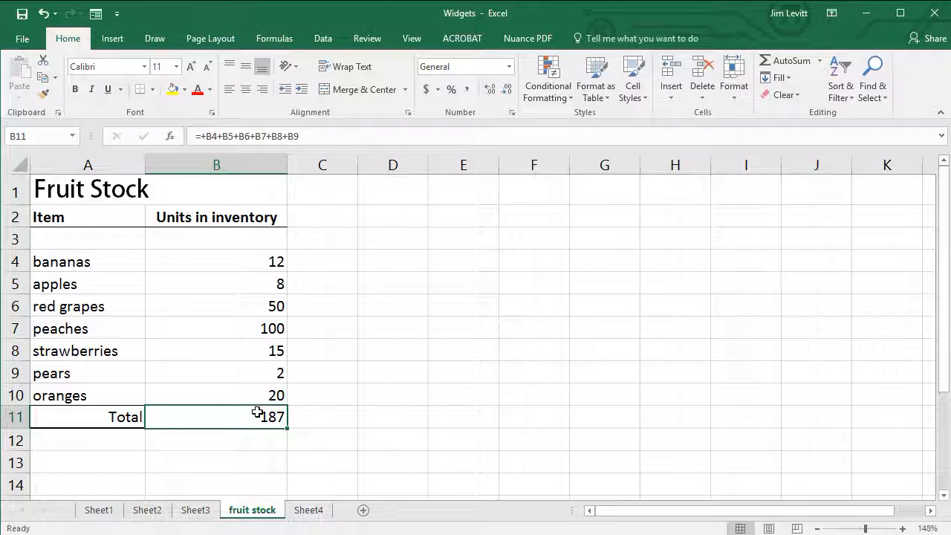
{"action": "left_click", "coordinate": [306, 139]}
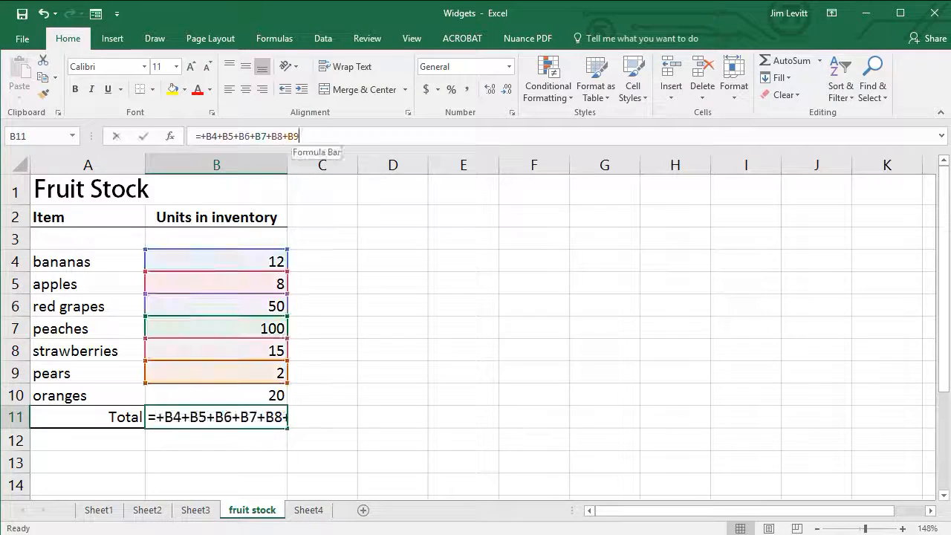
{"action": "type", "text": "+"}
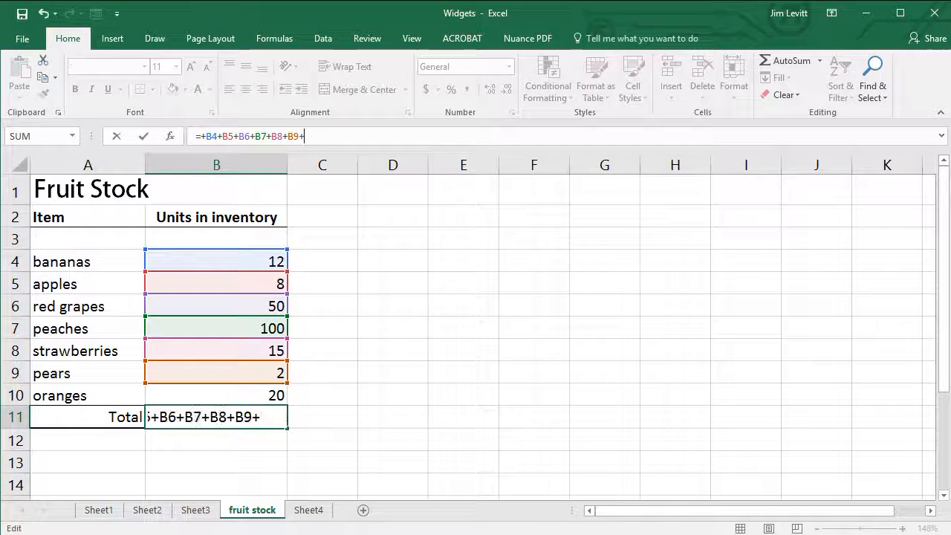
{"action": "left_click", "coordinate": [216, 392]}
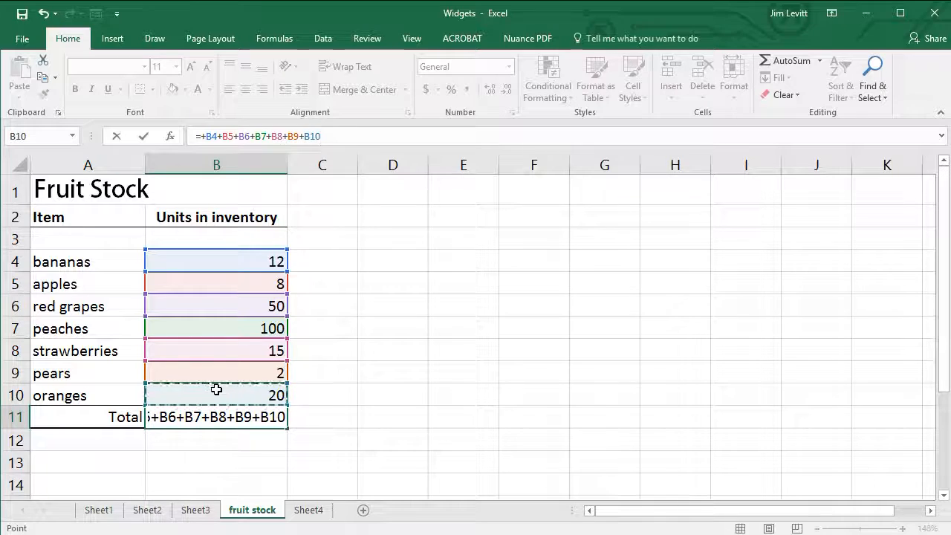
{"action": "key", "text": "Return"}
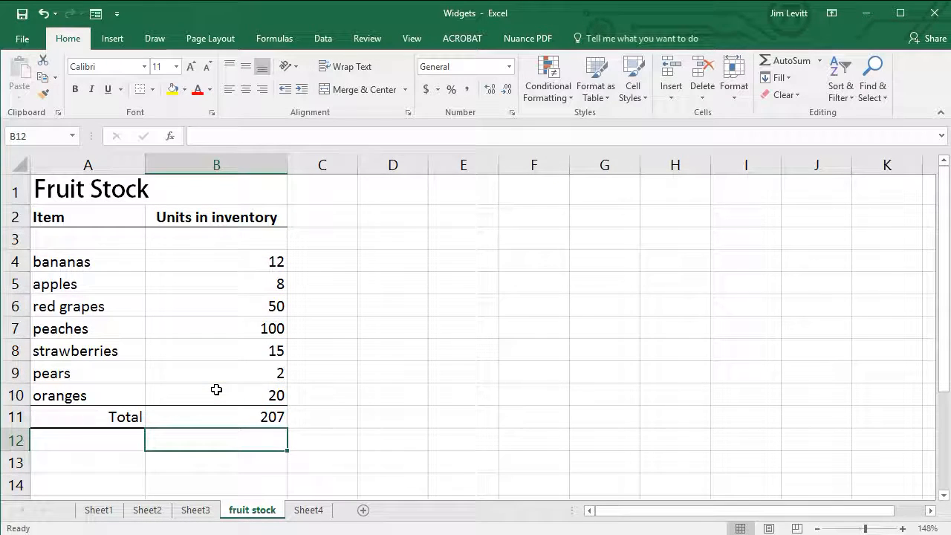
Step: Insert a new row above peaches and fill it with green grapes and 30 units in inventory
{"action": "left_click", "coordinate": [16, 328]}
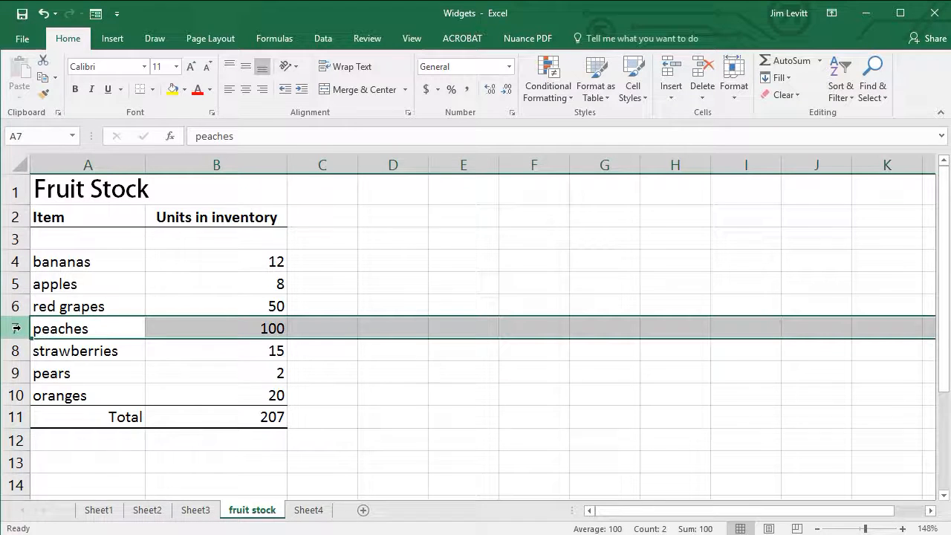
{"action": "right_click", "coordinate": [21, 331]}
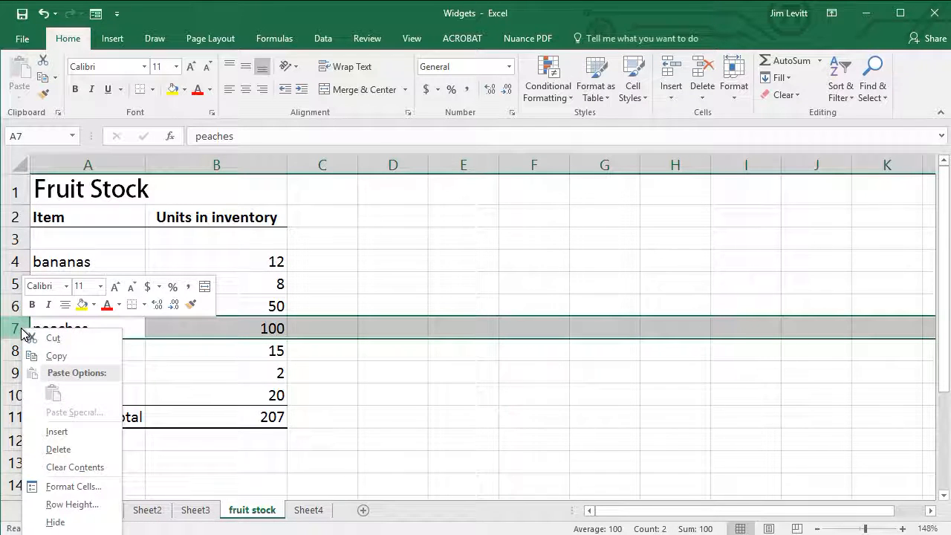
{"action": "left_click", "coordinate": [78, 433]}
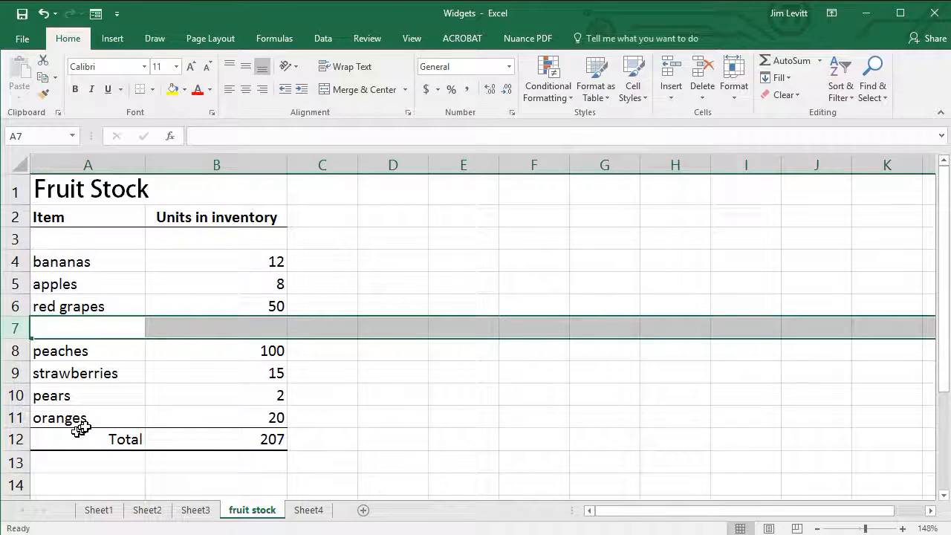
{"action": "left_click", "coordinate": [94, 327]}
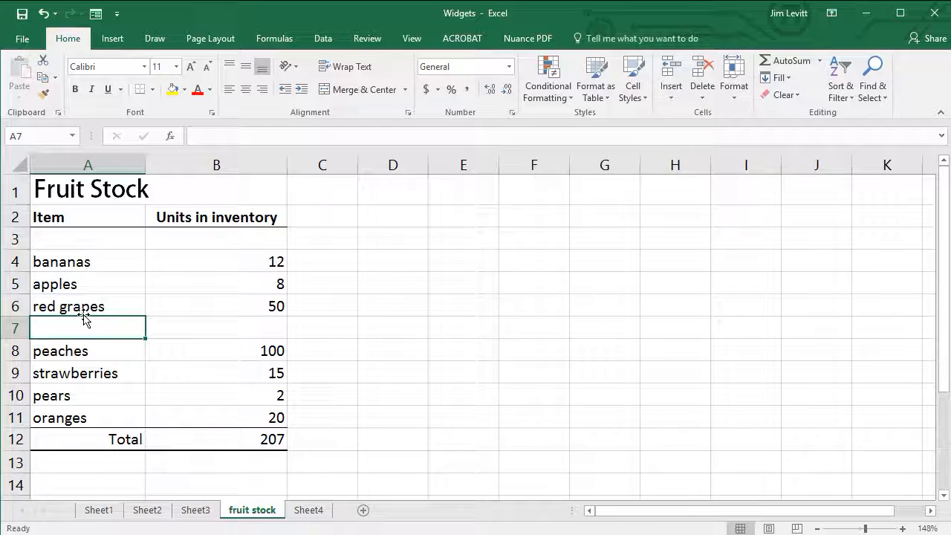
{"action": "type", "text": "gren"}
{"action": "key", "text": "BackSpace"}
{"action": "type", "text": "en grapes"}
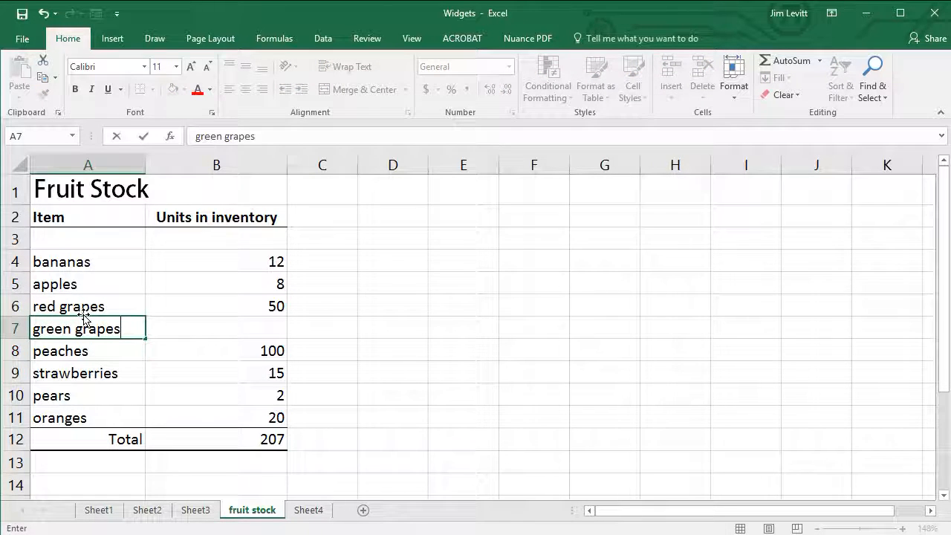
{"action": "key", "text": "Tab"}
{"action": "type", "text": "30"}
{"action": "key", "text": "Return"}
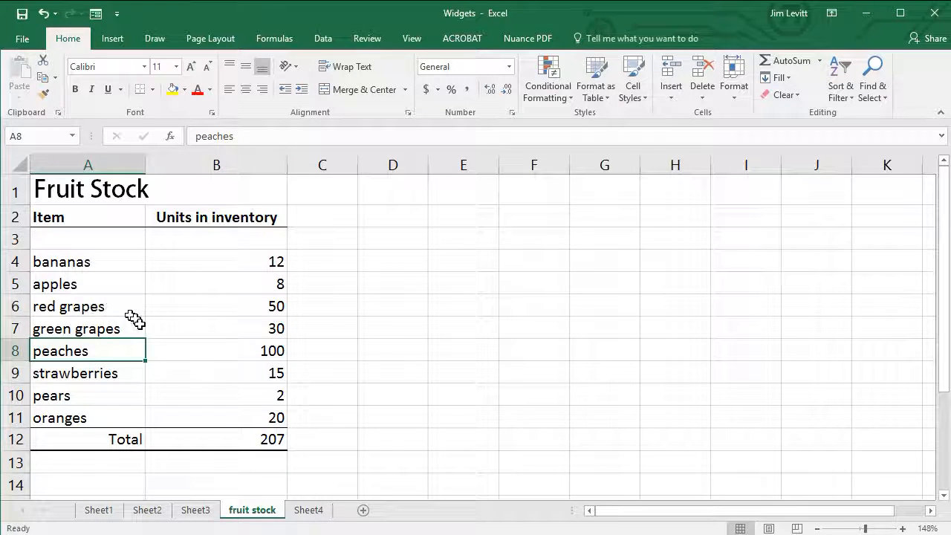
Step: Check the Total cell's formula and delete the entire green grapes row
{"action": "left_click", "coordinate": [258, 441]}
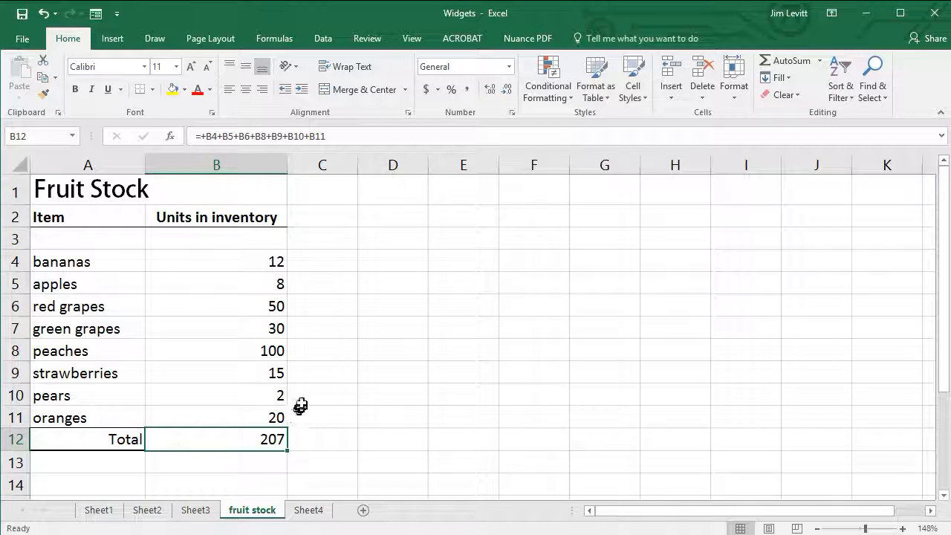
{"action": "left_click", "coordinate": [15, 327]}
{"action": "right_click", "coordinate": [22, 327]}
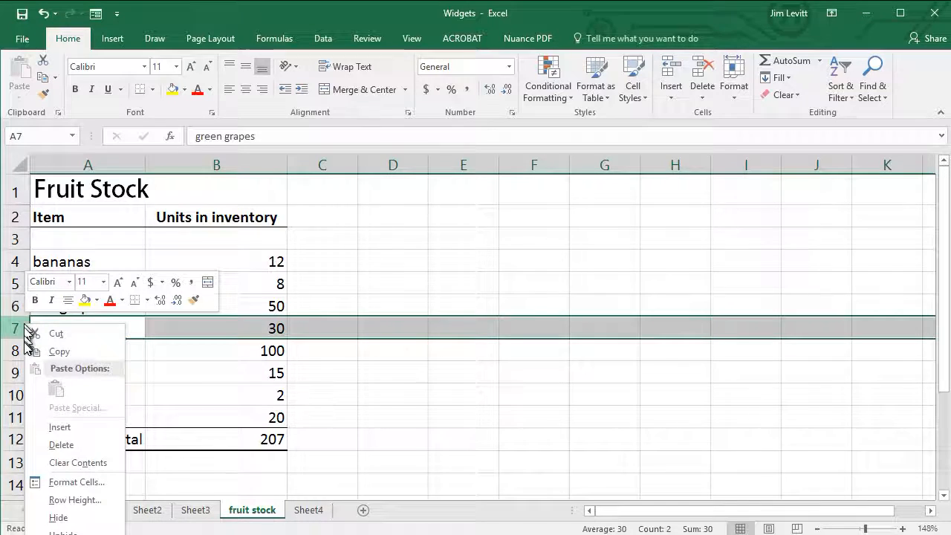
{"action": "left_click", "coordinate": [61, 445]}
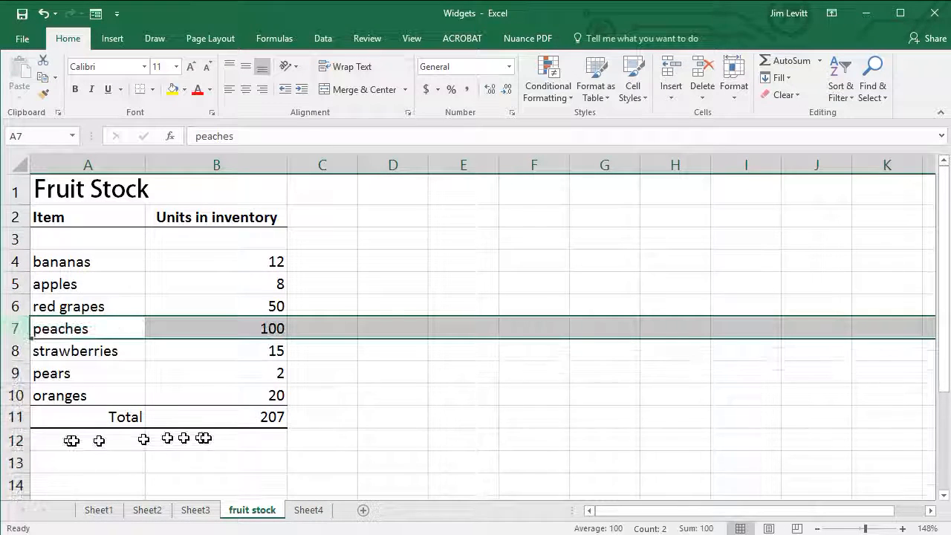
Step: Clear the addition formula in the Total cell B11 and replace it with an AutoSum of B4:B10
{"action": "left_click", "coordinate": [245, 418]}
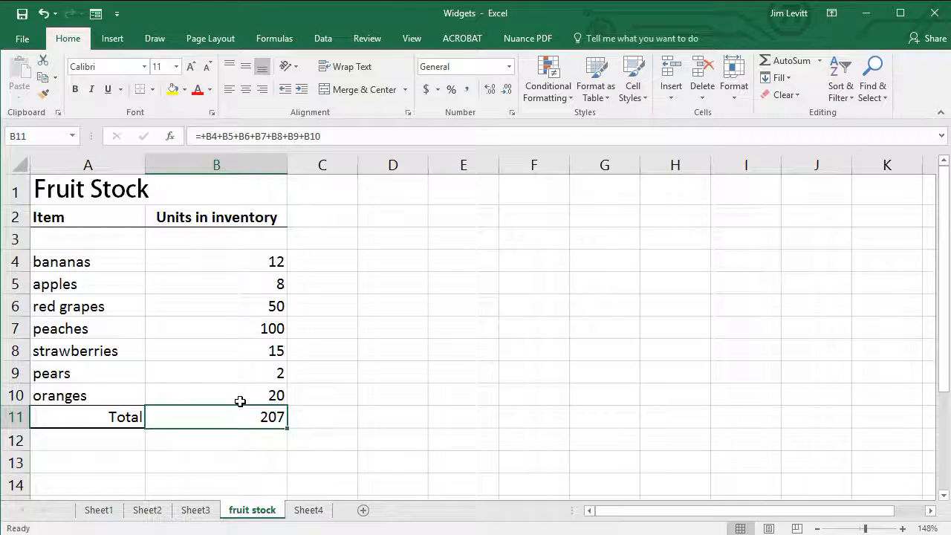
{"action": "key", "text": "Delete"}
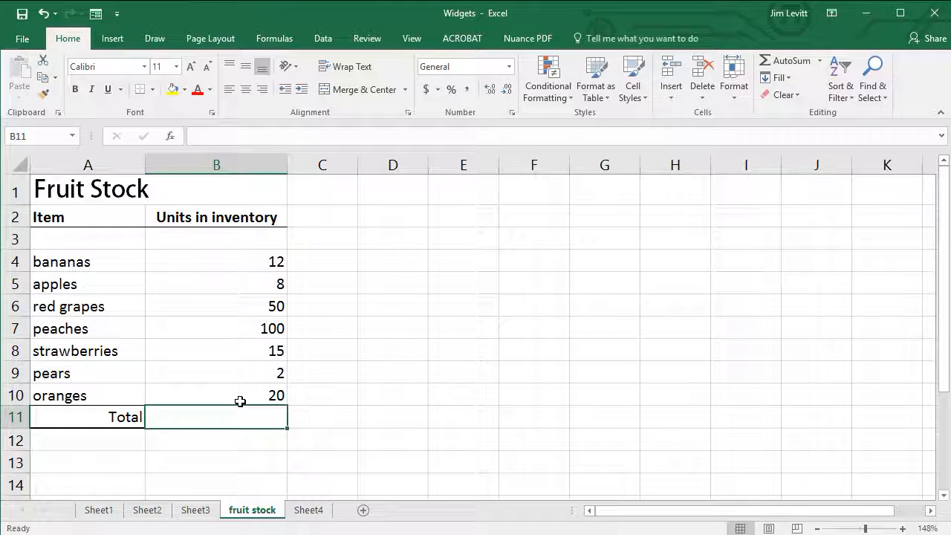
{"action": "left_click", "coordinate": [368, 422]}
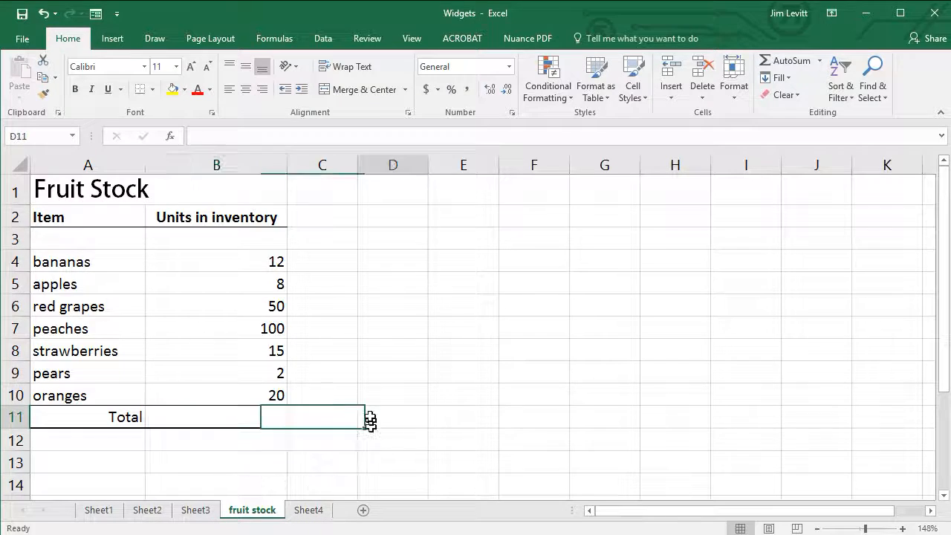
{"action": "left_click", "coordinate": [279, 418]}
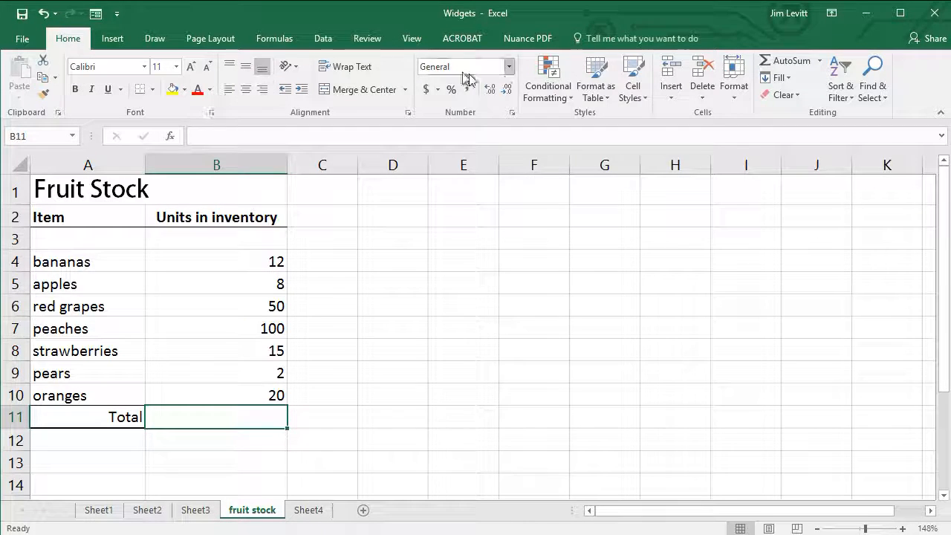
{"action": "left_click", "coordinate": [785, 61]}
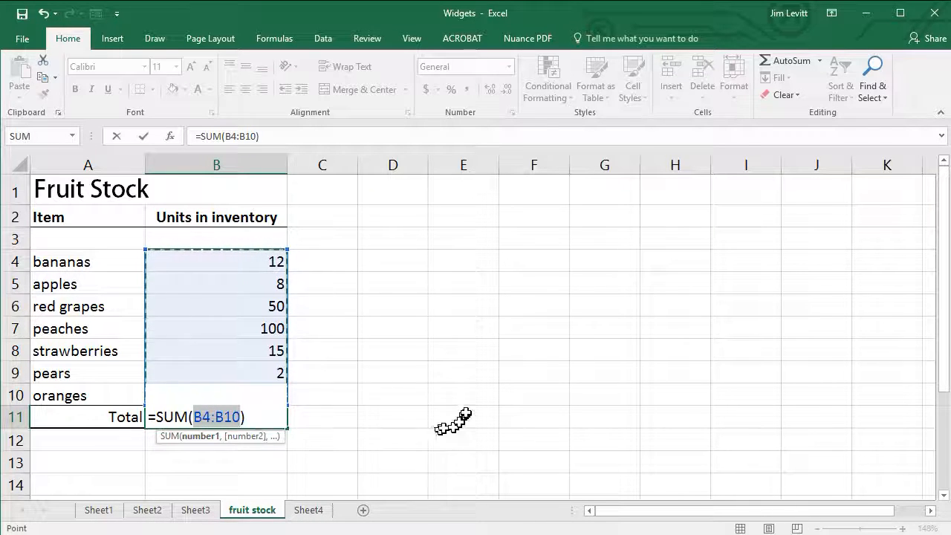
{"action": "key", "text": "Return"}
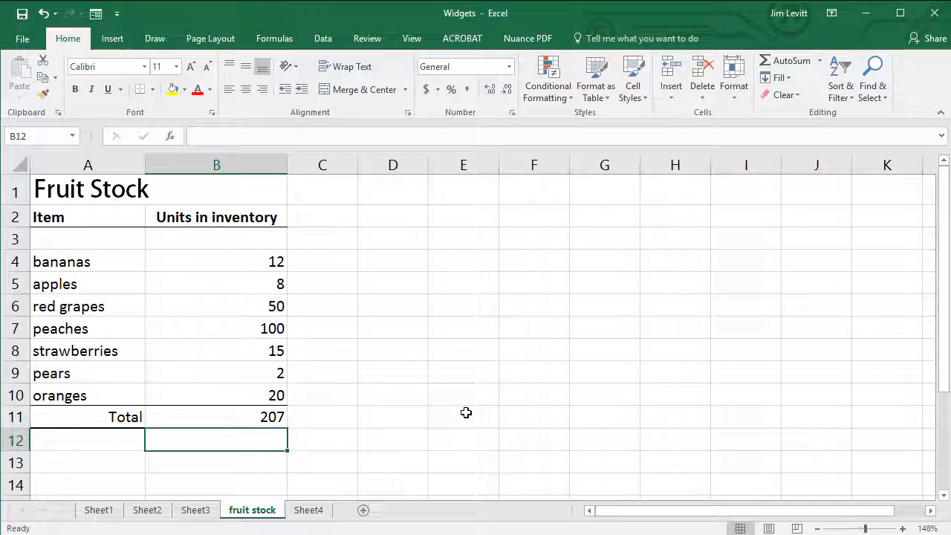
Step: Insert a row above peaches for green grapes with 100 units in inventory, and check the Total cell's formula
{"action": "right_click", "coordinate": [16, 328]}
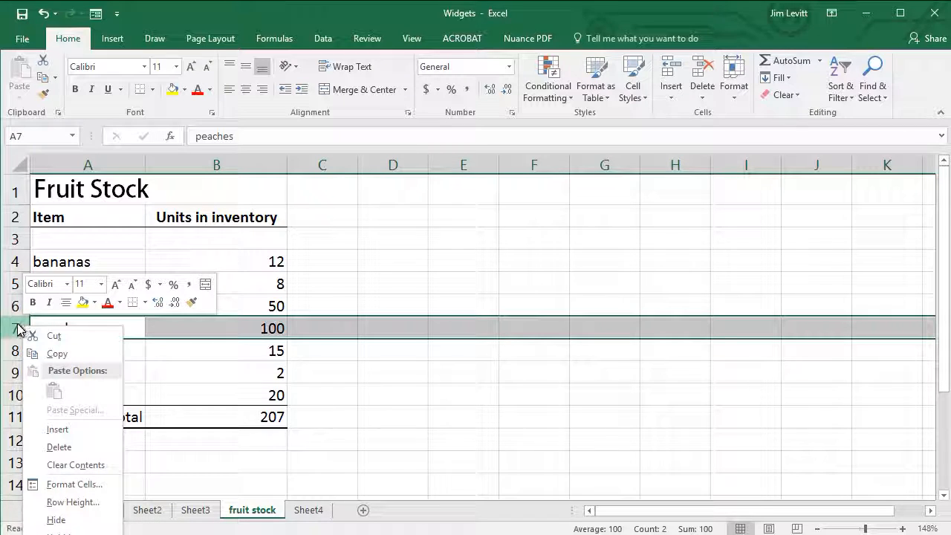
{"action": "left_click", "coordinate": [79, 429]}
{"action": "left_click", "coordinate": [88, 330]}
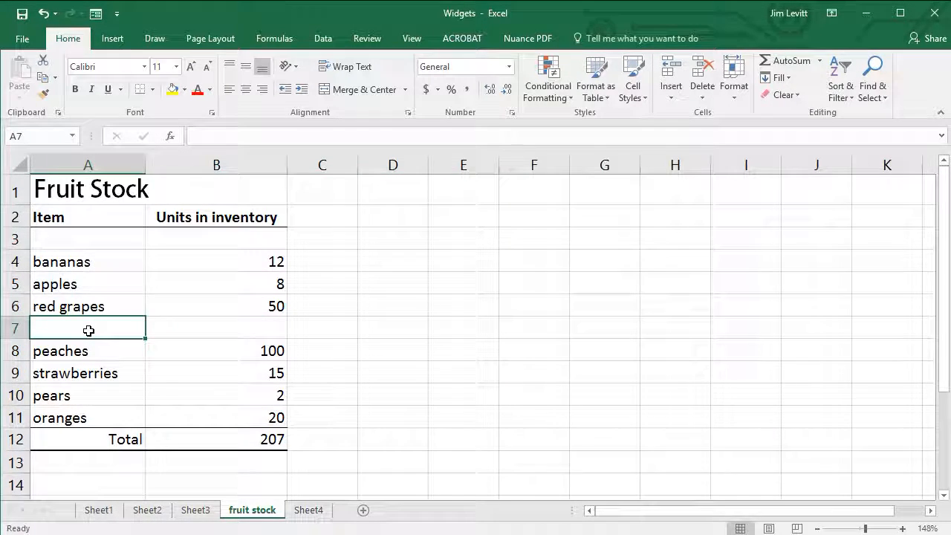
{"action": "type", "text": "gre"}
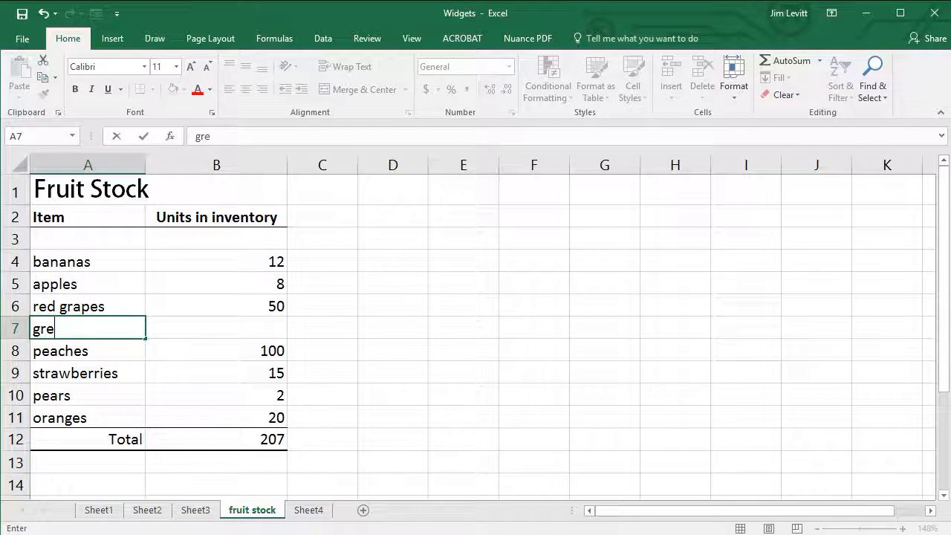
{"action": "type", "text": "en grapes"}
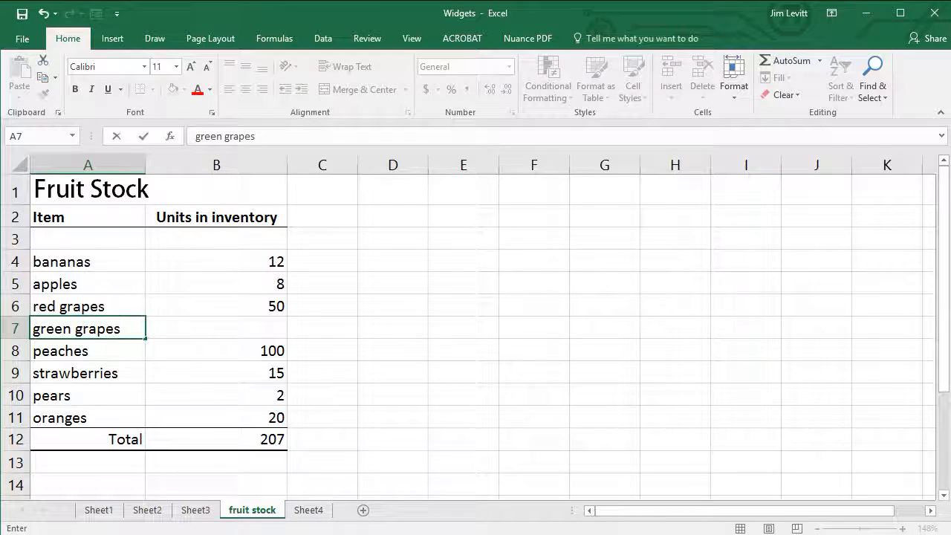
{"action": "key", "text": "Tab"}
{"action": "type", "text": "100"}
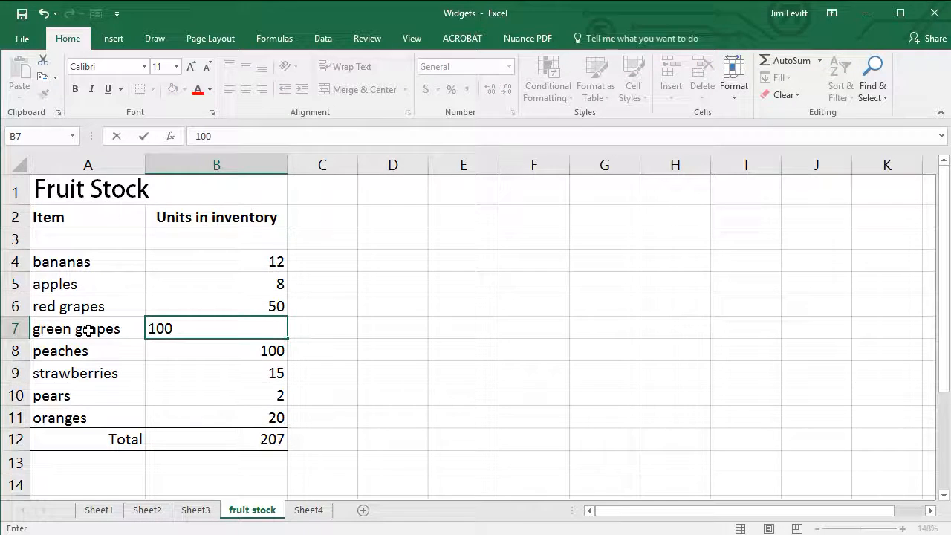
{"action": "key", "text": "Return"}
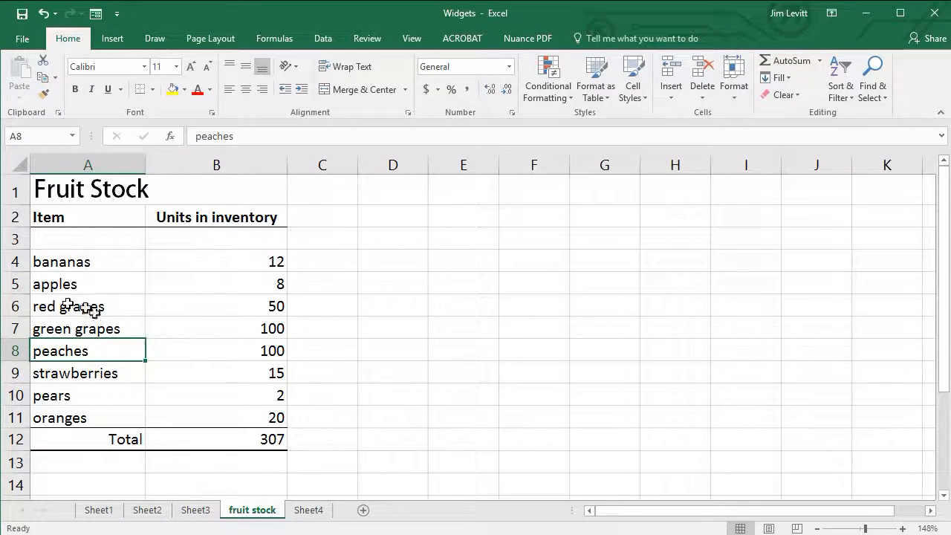
{"action": "left_click", "coordinate": [272, 440]}
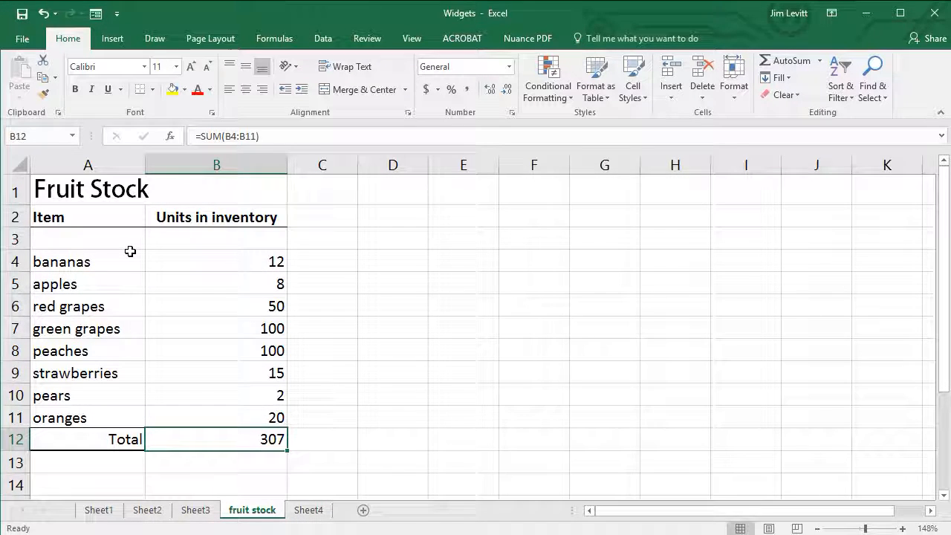
Step: Fill the empty row 3 above bananas with imported fruit and 30 units in inventory
{"action": "left_click", "coordinate": [110, 239]}
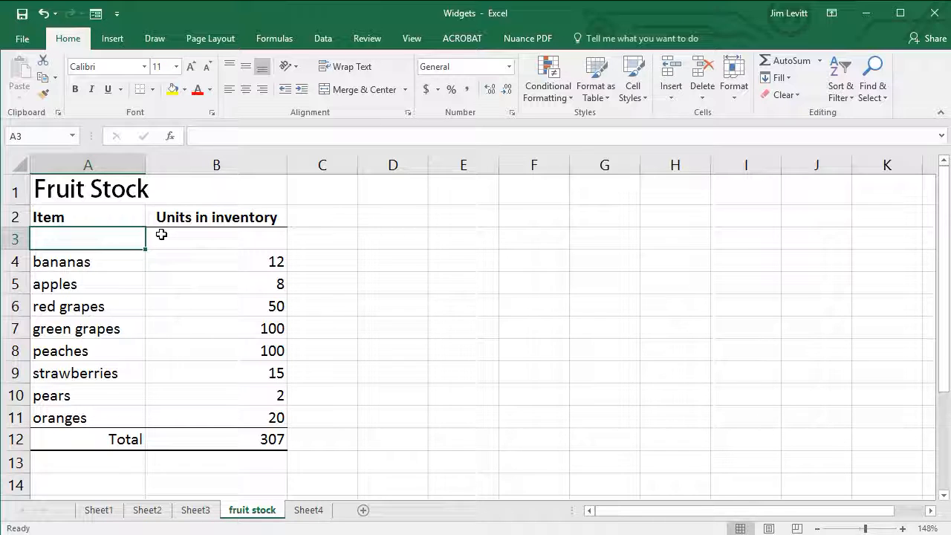
{"action": "type", "text": "impo"}
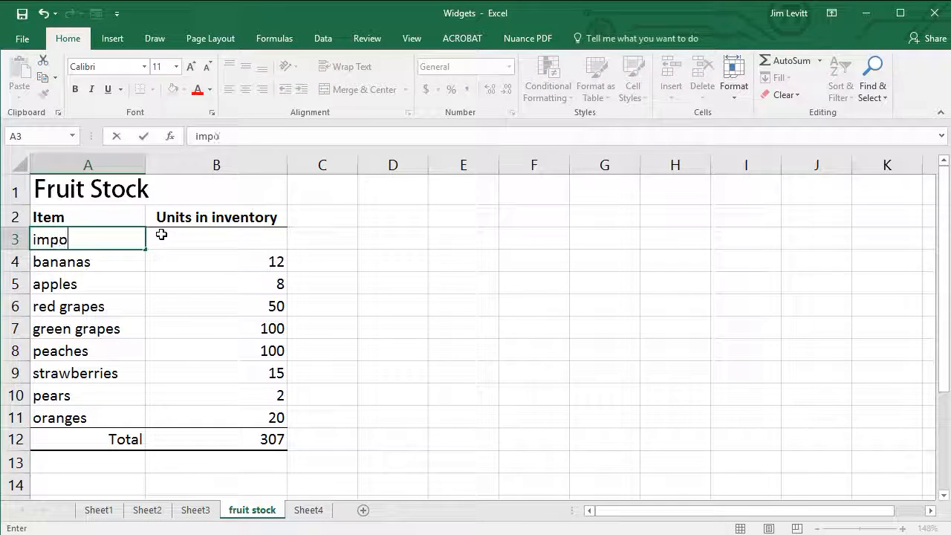
{"action": "type", "text": "rted fruit"}
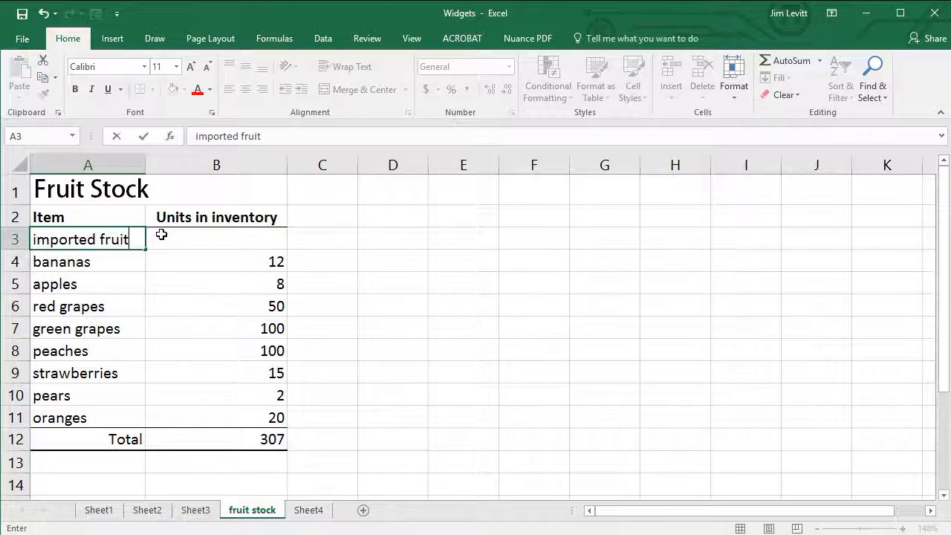
{"action": "key", "text": "Tab"}
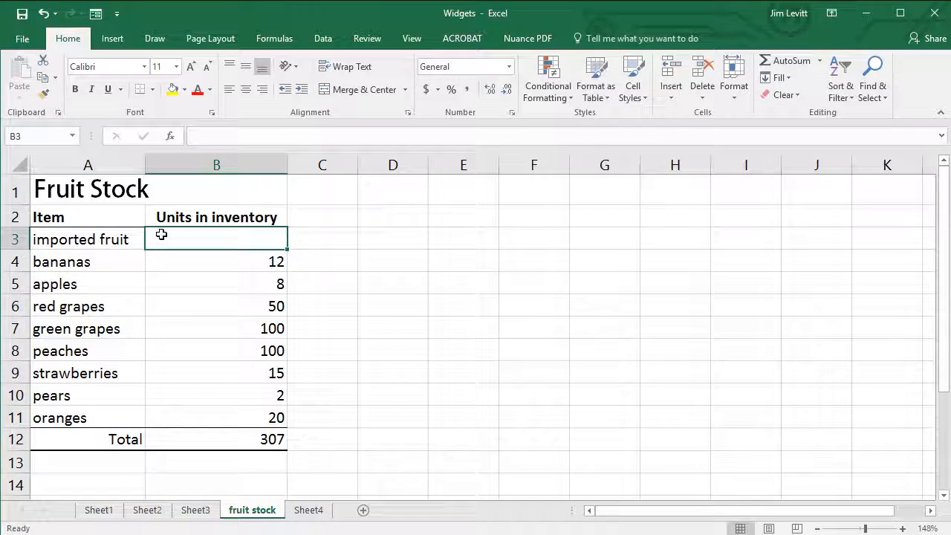
{"action": "type", "text": "30"}
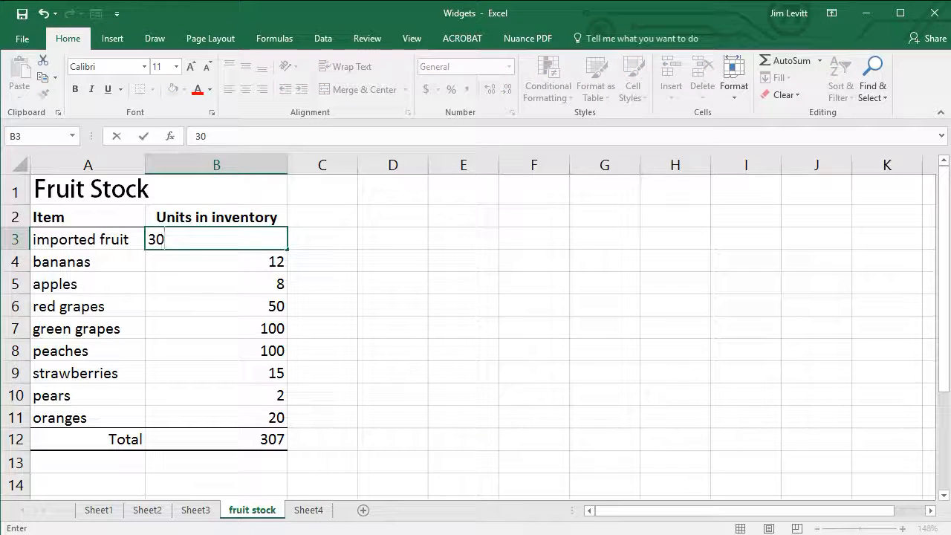
{"action": "key", "text": "Return"}
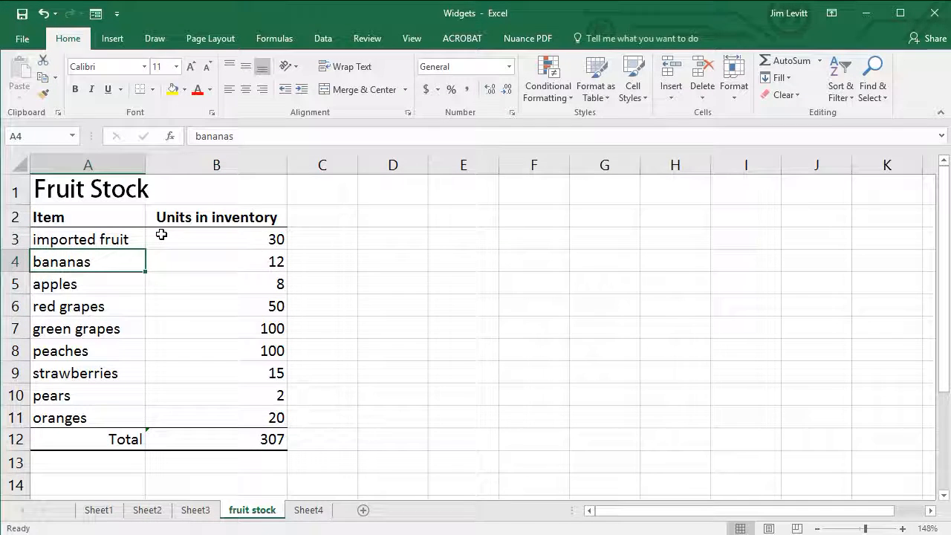
Step: Extend the Total cell's SUM range to B3:B11 so it includes imported fruit, and recheck the formula
{"action": "left_click", "coordinate": [275, 439]}
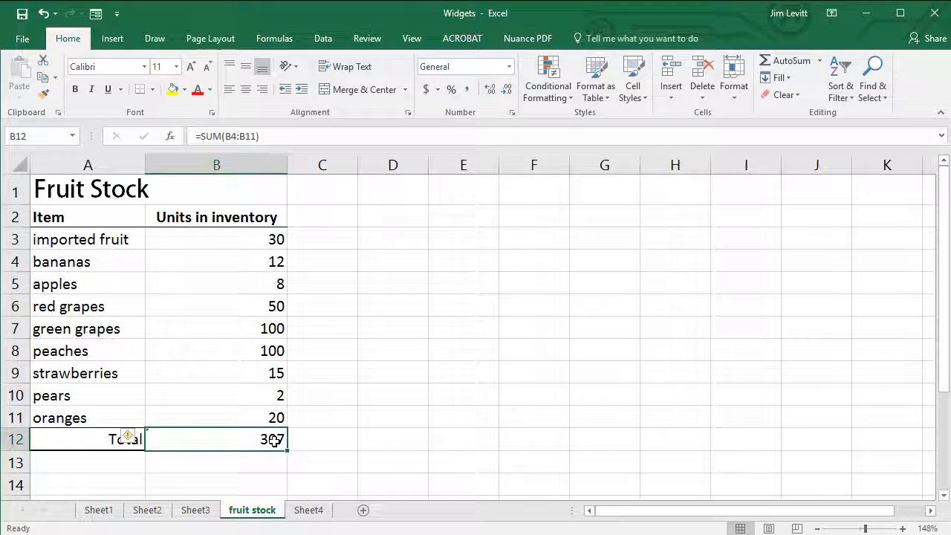
{"action": "double_click", "coordinate": [275, 440]}
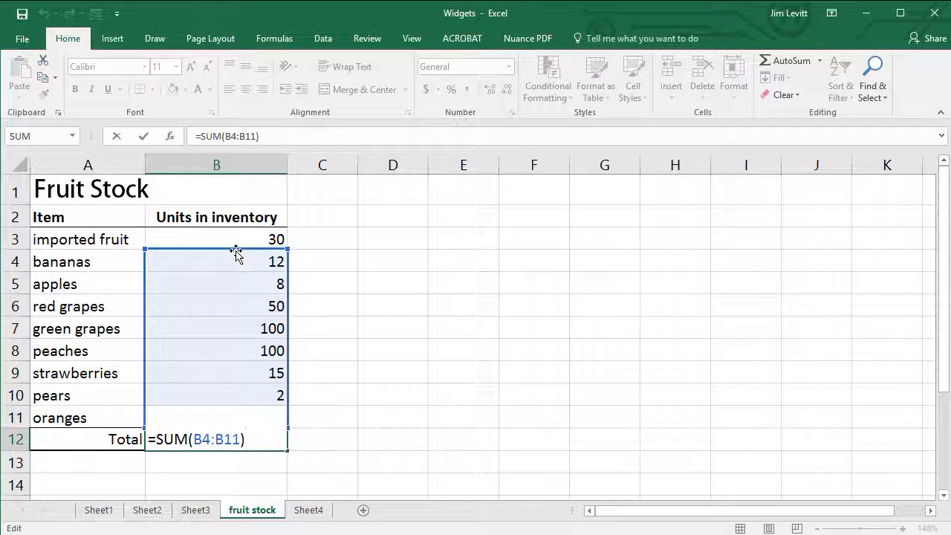
{"action": "mouse_move", "coordinate": [235, 250]}
{"action": "left_mouse_down"}
{"action": "mouse_move", "coordinate": [237, 241]}
{"action": "mouse_move", "coordinate": [235, 257]}
{"action": "left_mouse_up"}
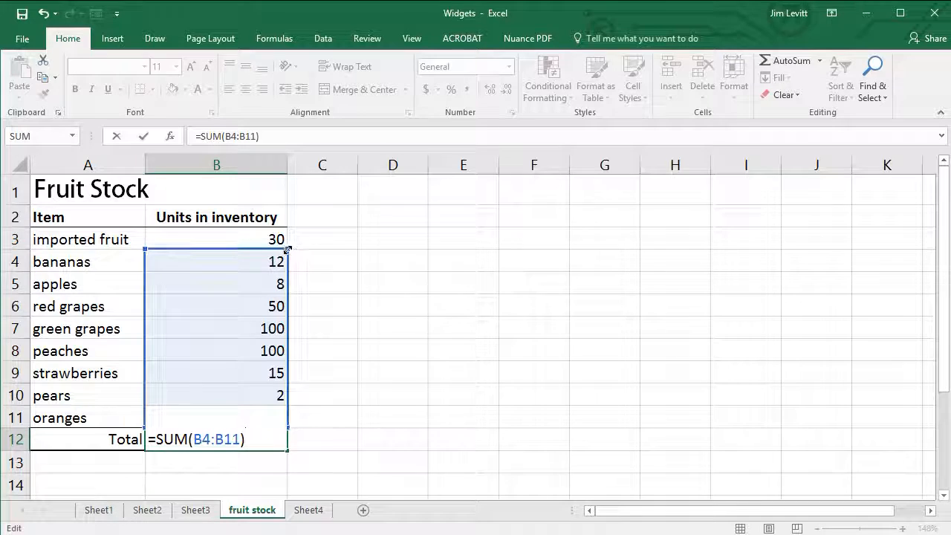
{"action": "left_click_drag", "start_coordinate": [290, 240], "coordinate": [290, 236]}
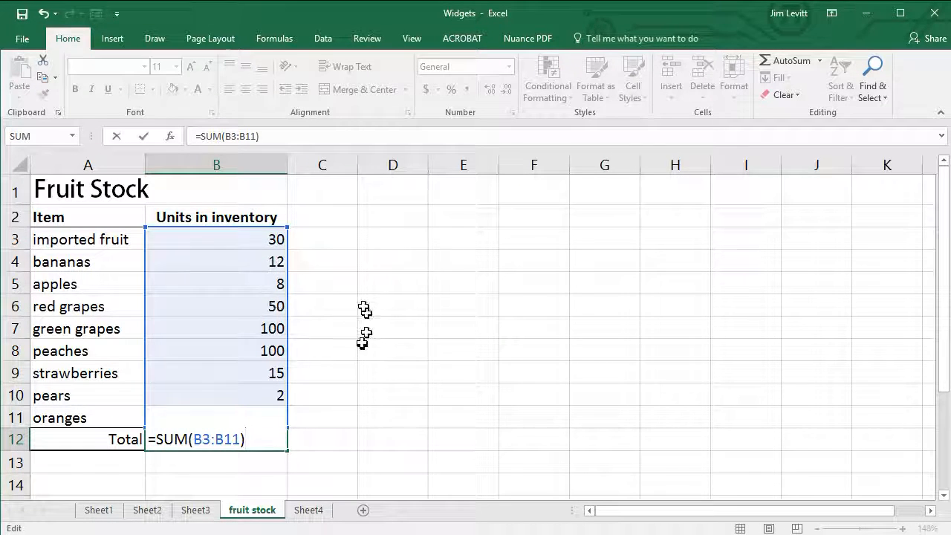
{"action": "key", "text": "Return"}
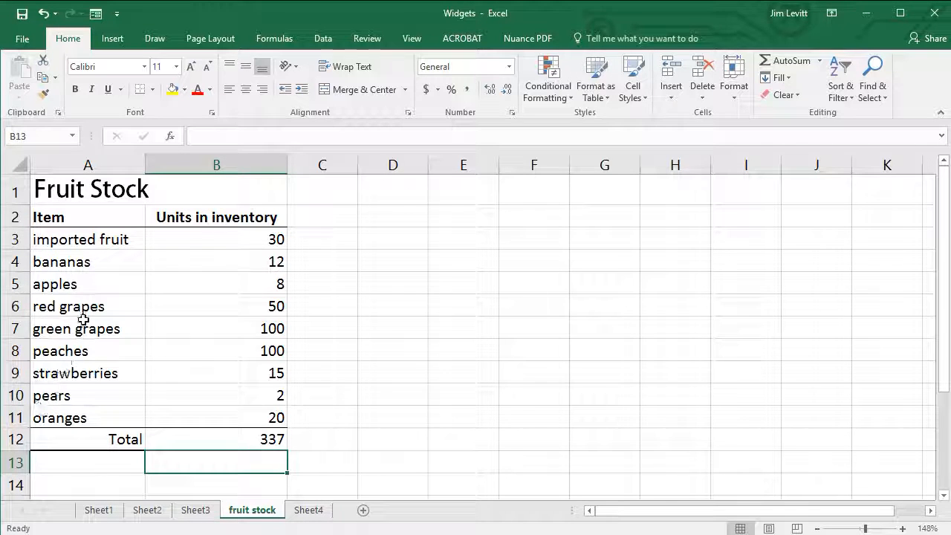
{"action": "left_click", "coordinate": [254, 439]}
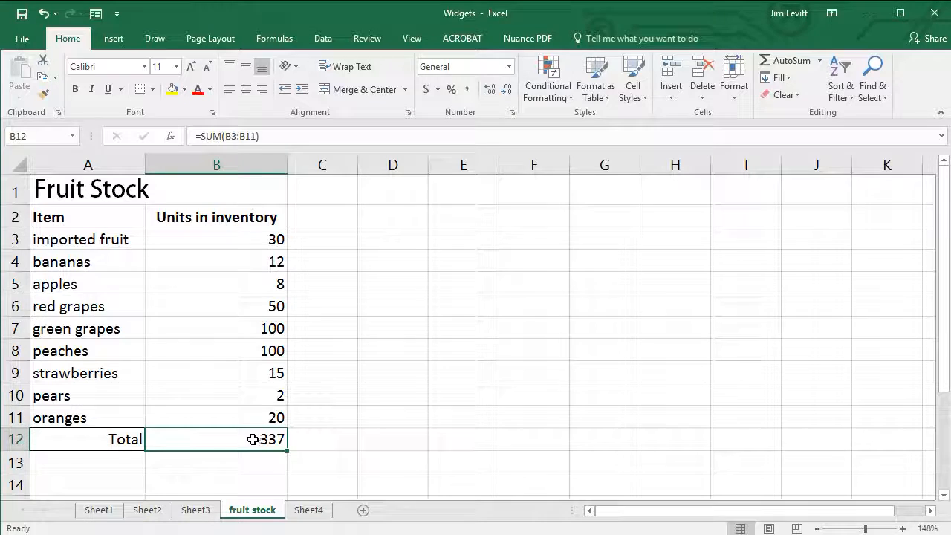
{"action": "double_click", "coordinate": [254, 439]}
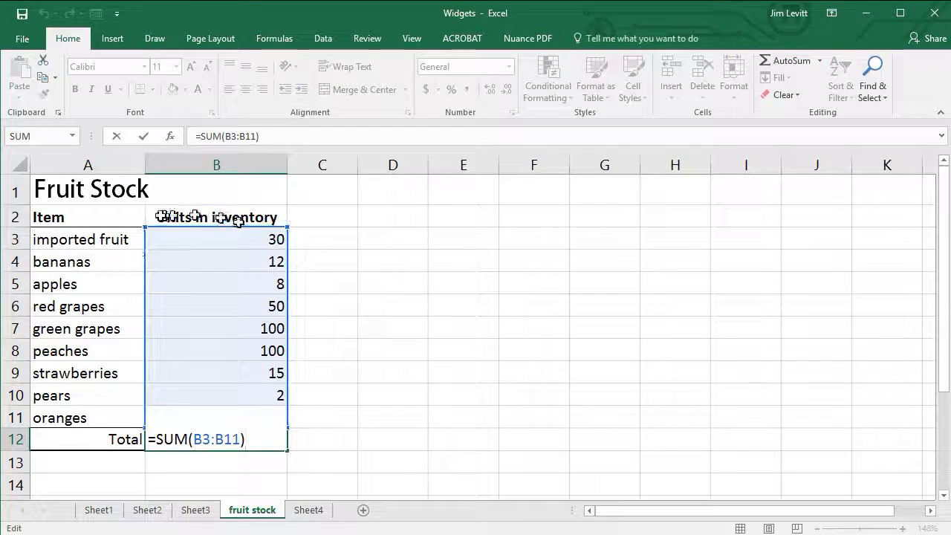
{"action": "left_click", "coordinate": [330, 444]}
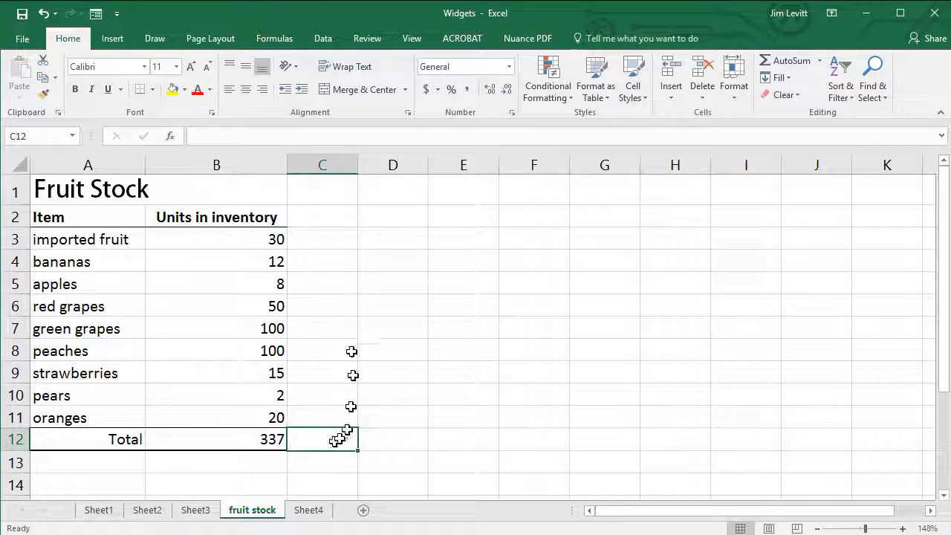
Step: Enter 33, 45 and 44 in C3:E3 of the imported fruit row and add an AutoSum of B3:E3 in F3
{"action": "left_click", "coordinate": [321, 242]}
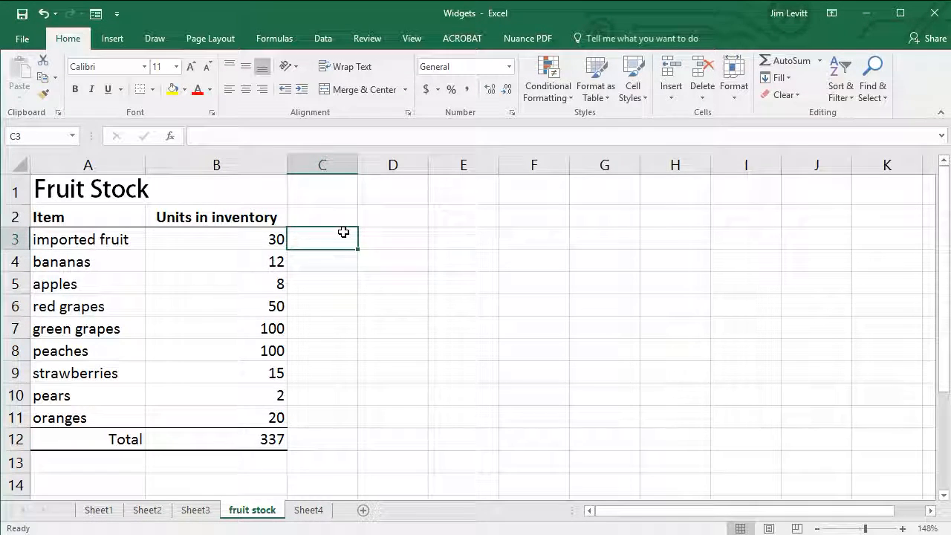
{"action": "type", "text": "33"}
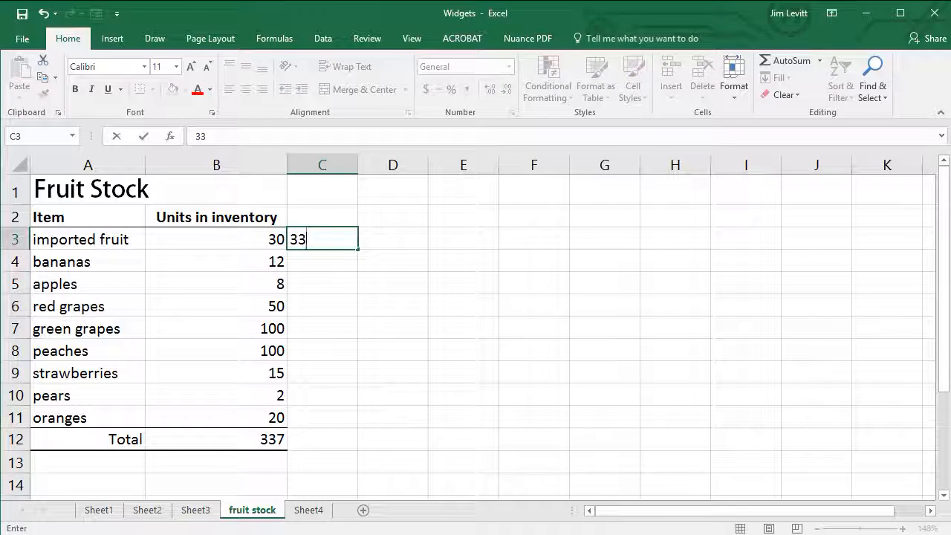
{"action": "key", "text": "Tab"}
{"action": "type", "text": "45"}
{"action": "key", "text": "Tab"}
{"action": "type", "text": "44"}
{"action": "key", "text": "Tab"}
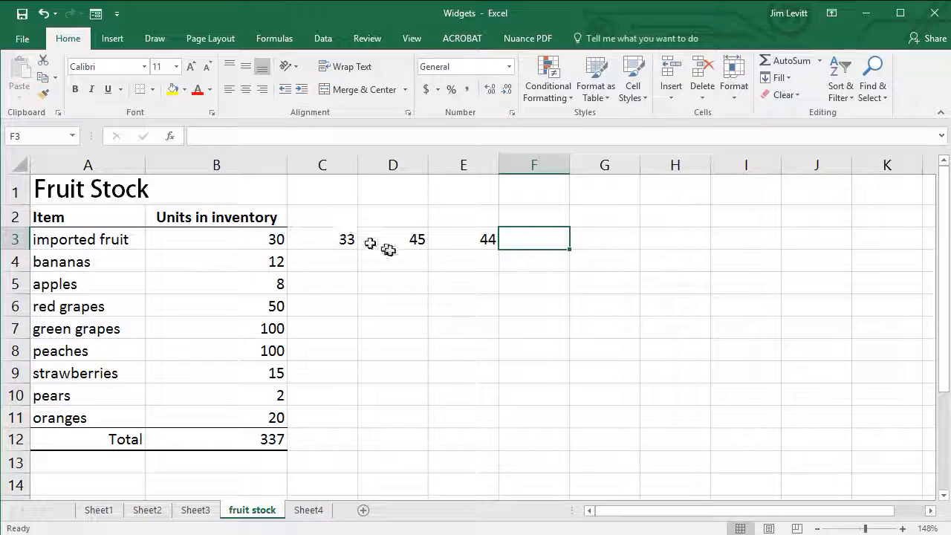
{"action": "left_click", "coordinate": [791, 61]}
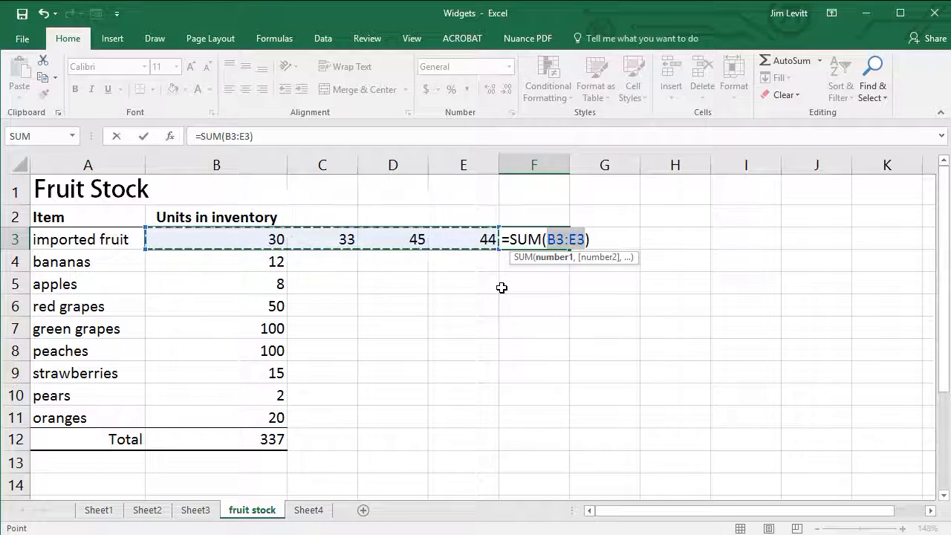
{"action": "key", "text": "Return"}
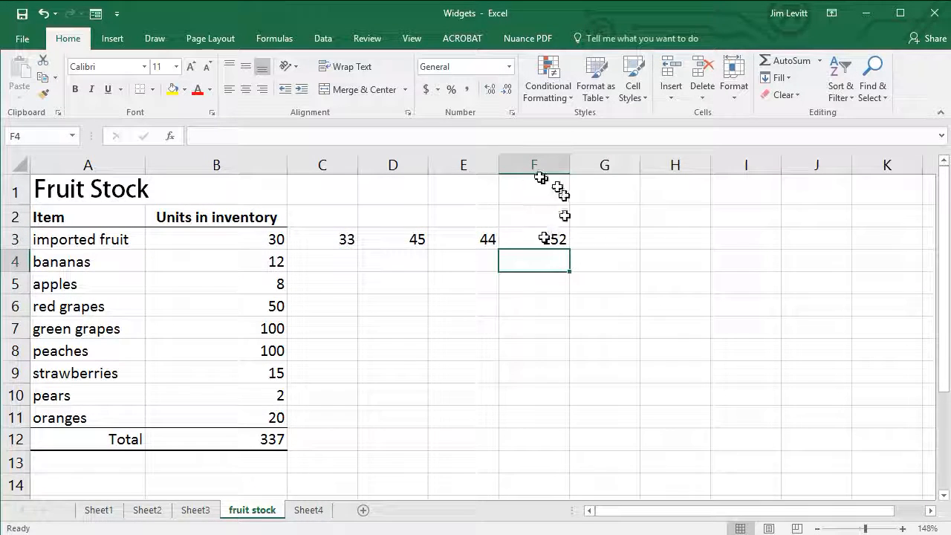
Step: Insert a new column before column E and enter 8 in its imported fruit cell, E3
{"action": "left_click", "coordinate": [467, 165]}
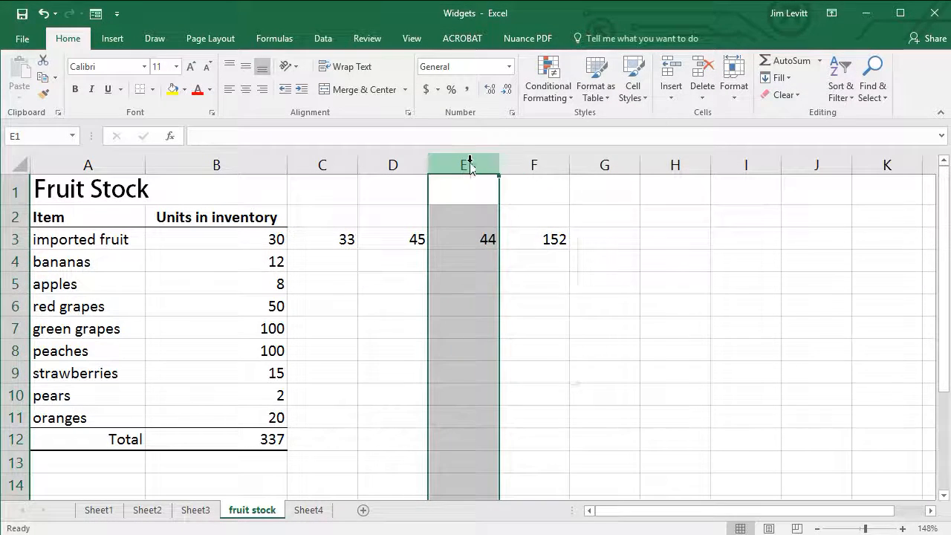
{"action": "right_click", "coordinate": [470, 165]}
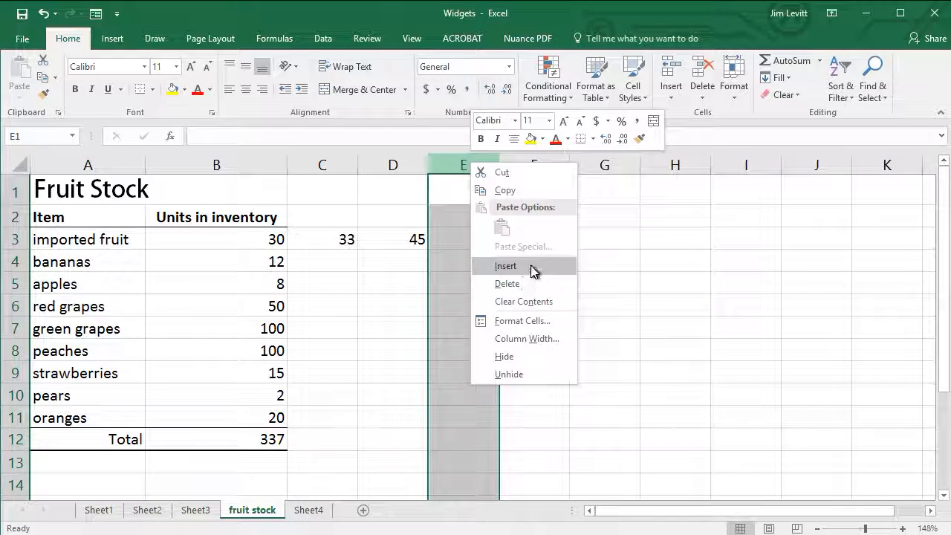
{"action": "left_click", "coordinate": [505, 266]}
{"action": "left_click", "coordinate": [482, 239]}
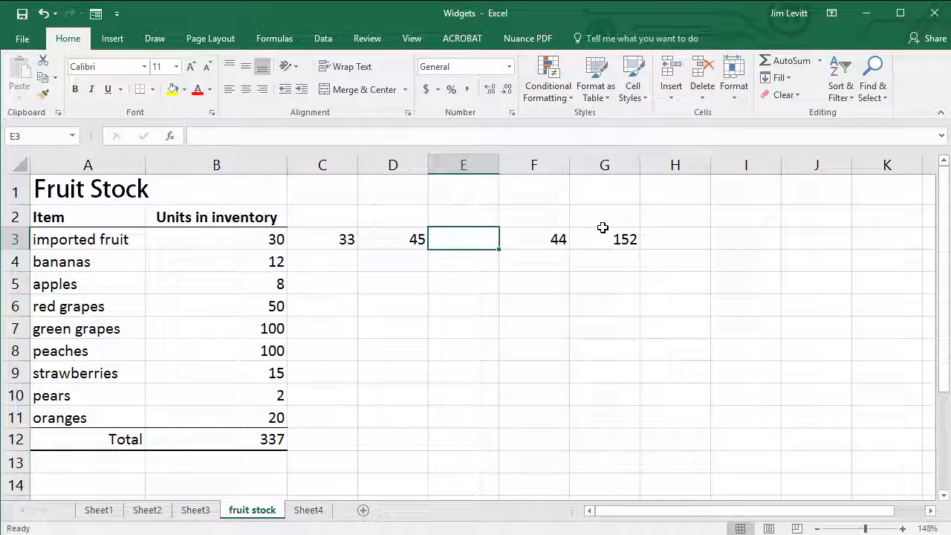
{"action": "type", "text": "8"}
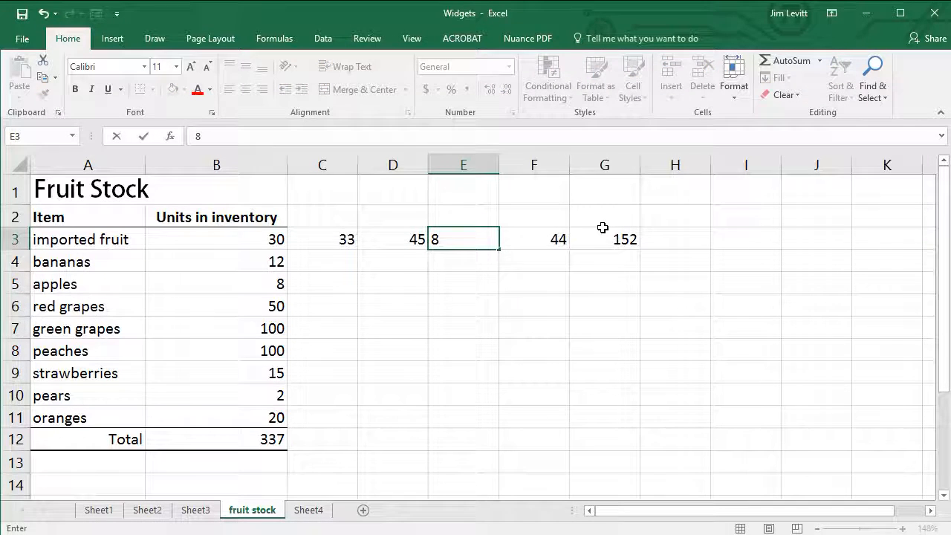
{"action": "key", "text": "Return"}
Step: Check which range the row sum formula in G3 covers
{"action": "left_click", "coordinate": [615, 235]}
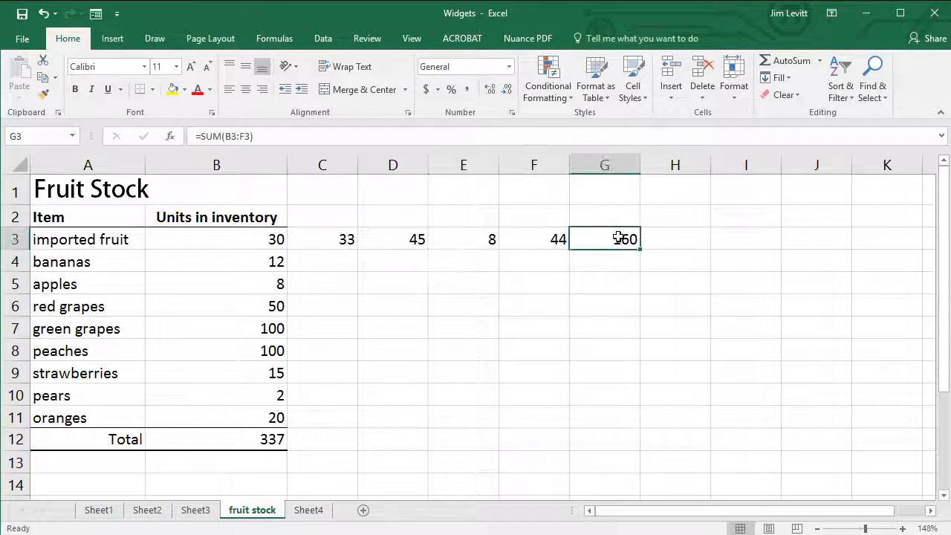
{"action": "double_click", "coordinate": [633, 238]}
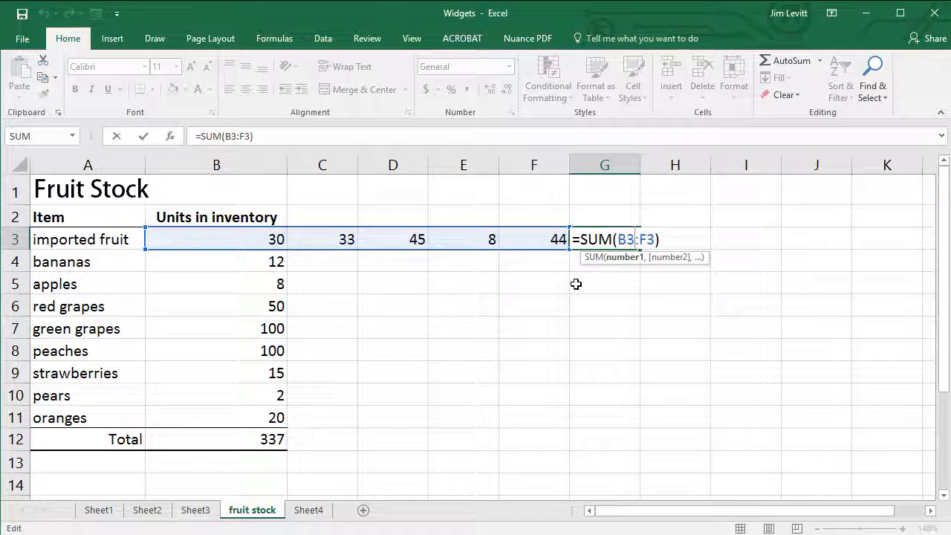
{"action": "key", "text": "Return"}
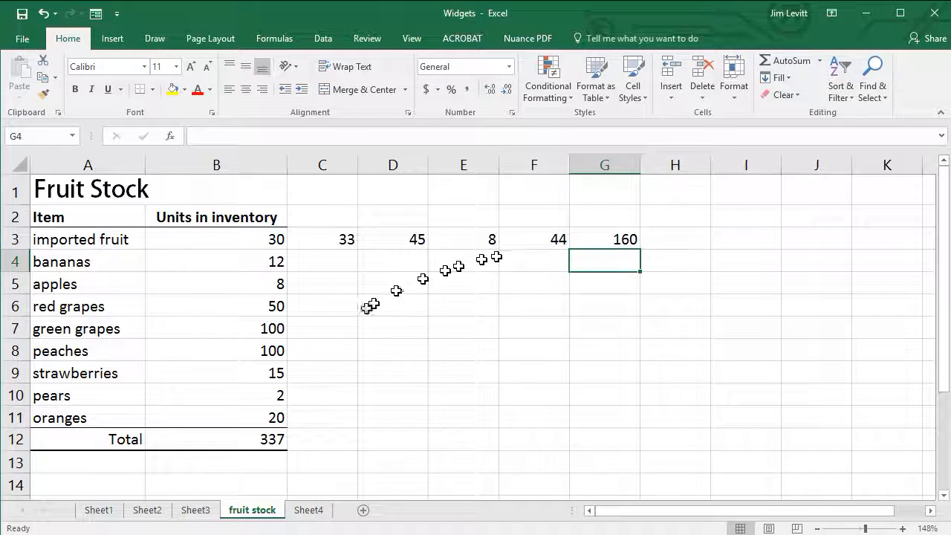